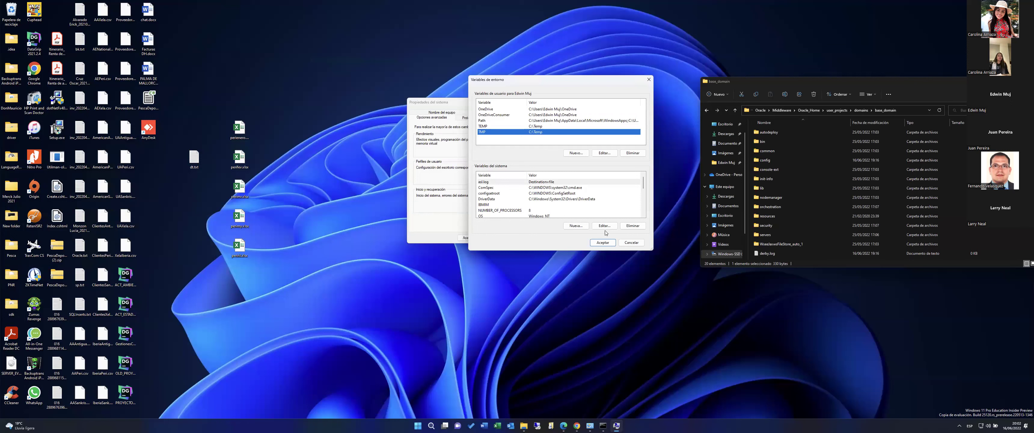
# - Confirm the environment variables and select the JDK 8 Windows installer in the Downloads folder
pyautogui.click(605, 242)
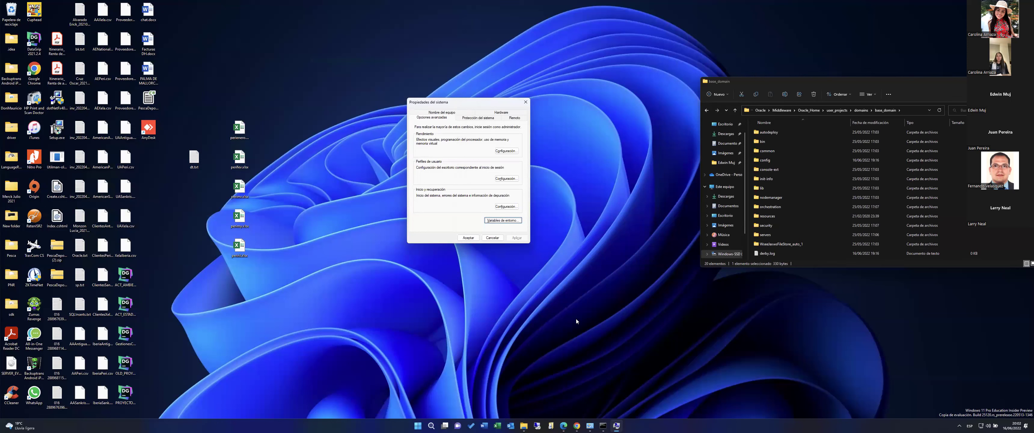
pyautogui.moveTo(524, 426)
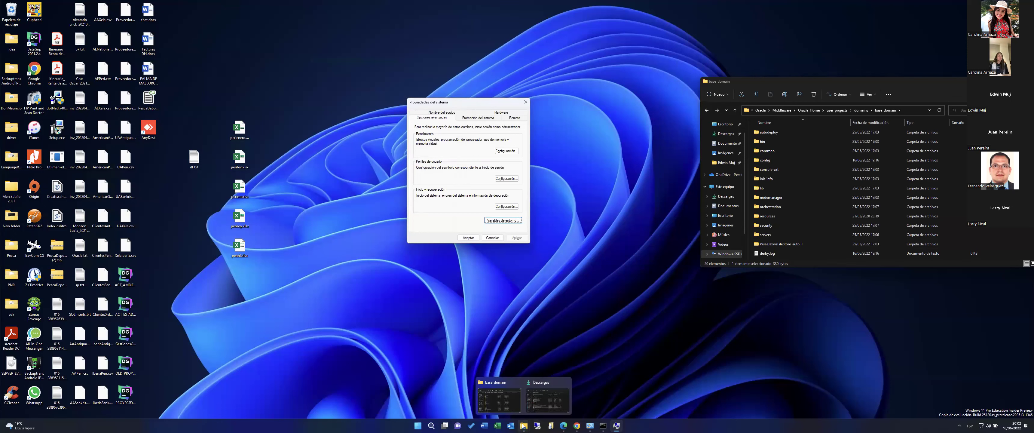
pyautogui.click(542, 399)
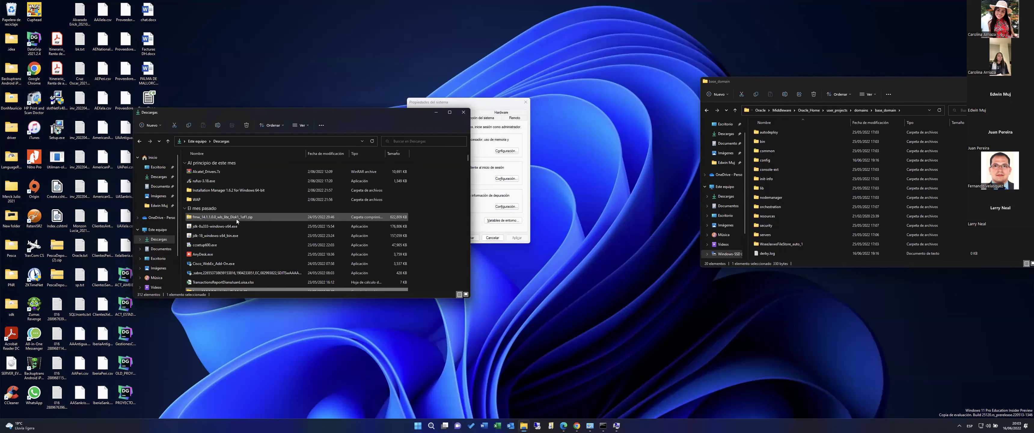
pyautogui.click(209, 230)
pyautogui.moveTo(338, 111); pyautogui.dragTo(451, 76)
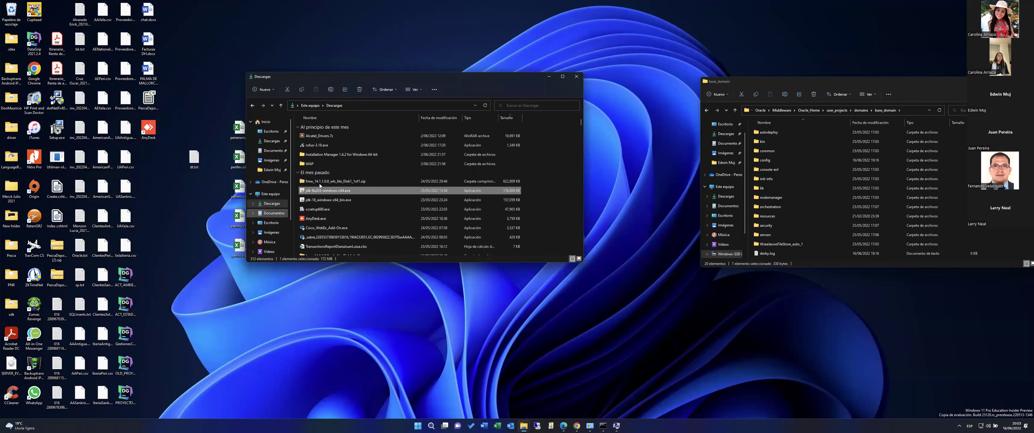
pyautogui.click(332, 191)
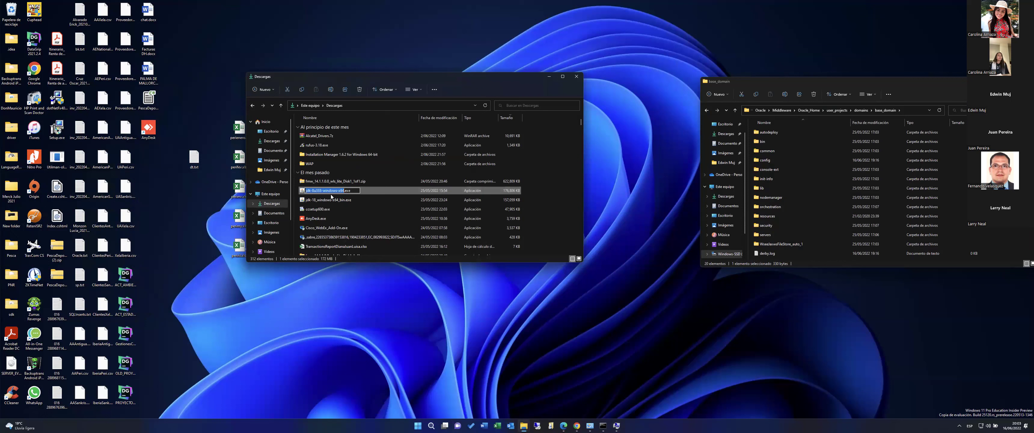
pyautogui.press('Escape')
# - Check the installer jar inside the extracted fmw_14.1.1.0.0_wls_lite_Disk1_1of1 folder and return to the JDK 8 installer in Downloads
pyautogui.scroll(-1, 356, 247)
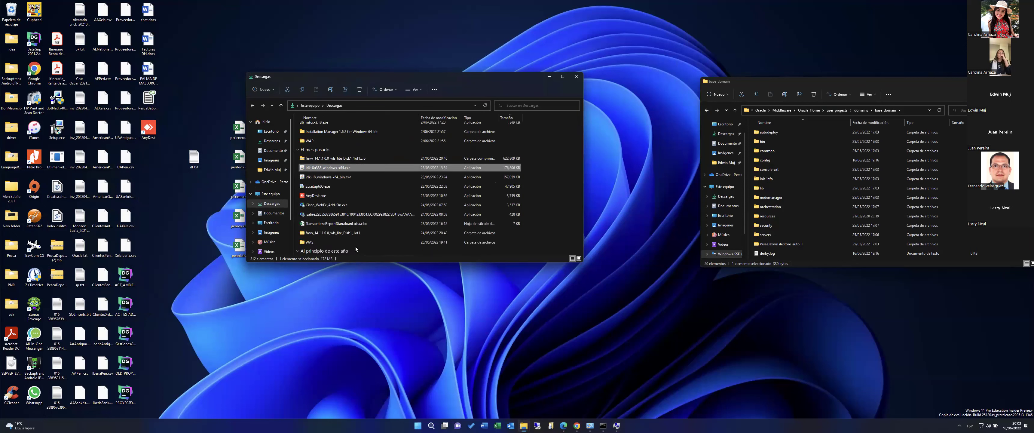
pyautogui.doubleClick(326, 233)
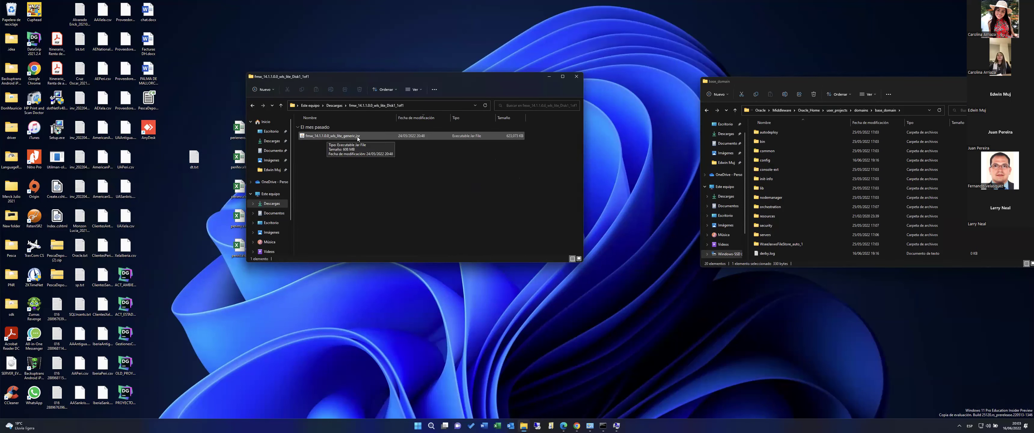
pyautogui.click(332, 105)
pyautogui.click(320, 187)
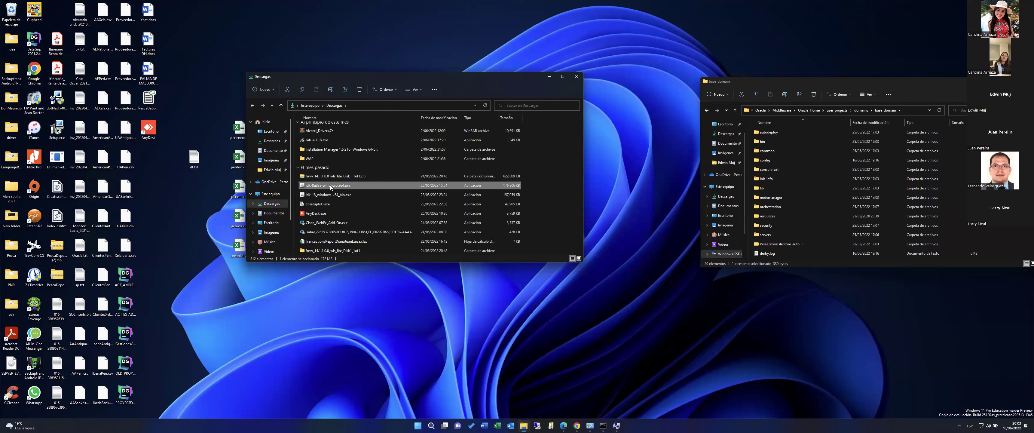
pyautogui.moveTo(330, 186)
# - Bring the base_domain folder in front of the Downloads window and show its startWebLogic.cmd file
pyautogui.moveTo(525, 426)
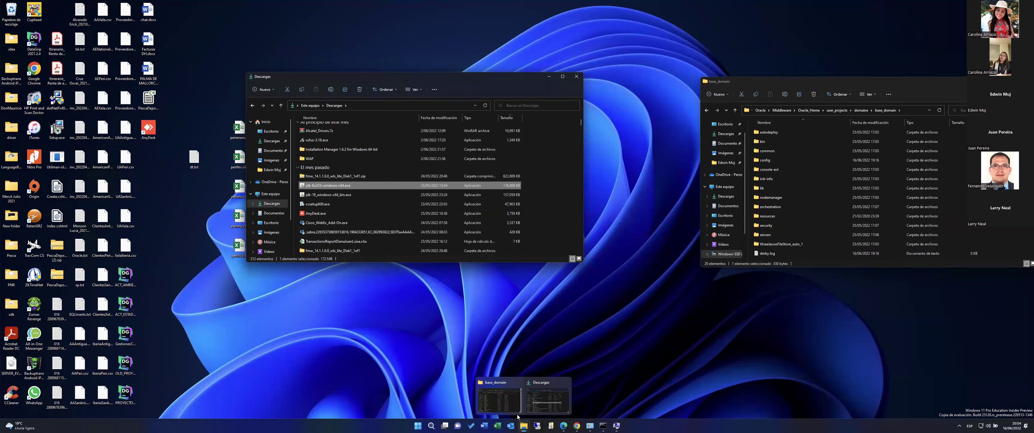
pyautogui.click(505, 400)
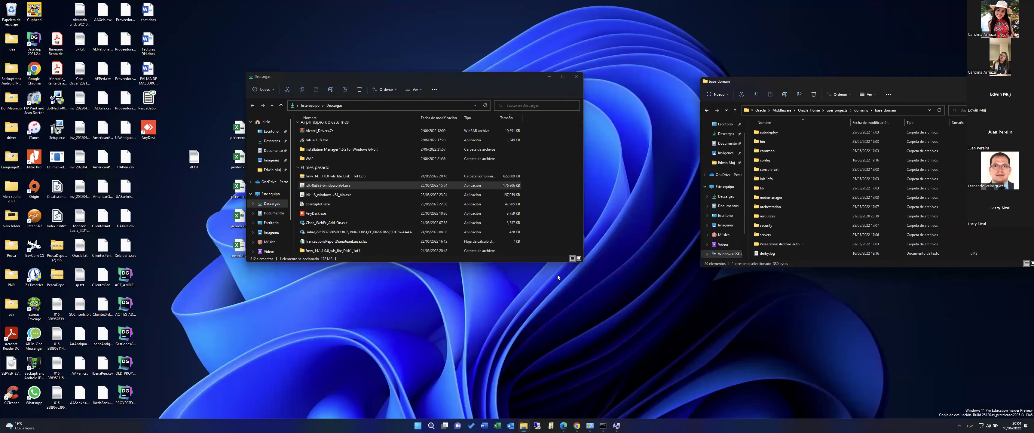
pyautogui.moveTo(749, 80); pyautogui.dragTo(282, 67)
pyautogui.scroll(-2, 441, 195)
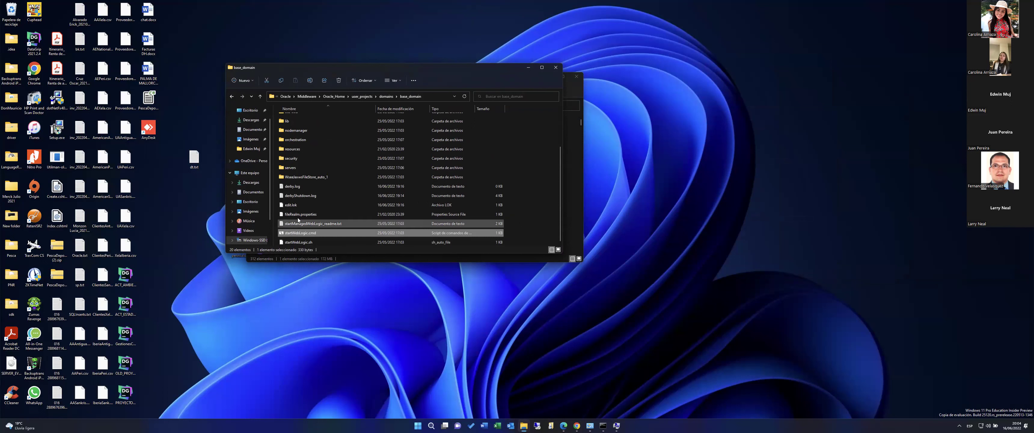
# - Open the desktop text file with the WebLogic notes and place the Administration Console login page beside it
pyautogui.click(191, 160)
pyautogui.doubleClick(191, 160)
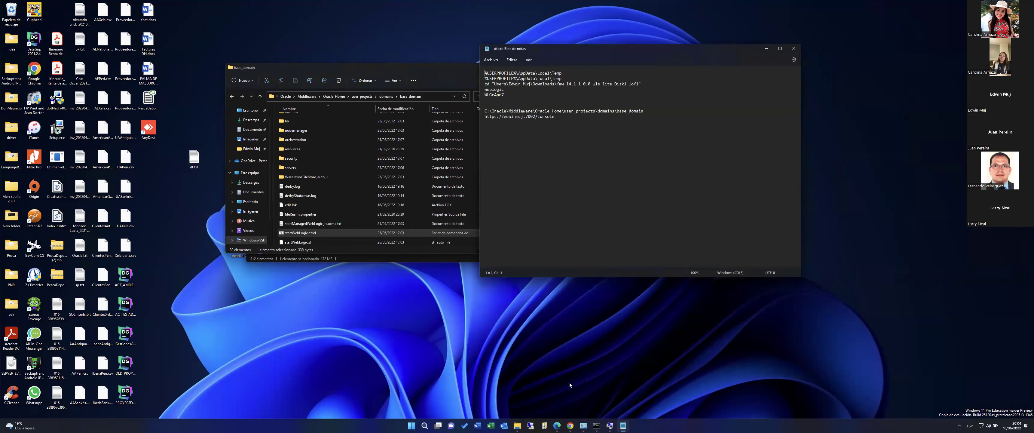
pyautogui.click(557, 426)
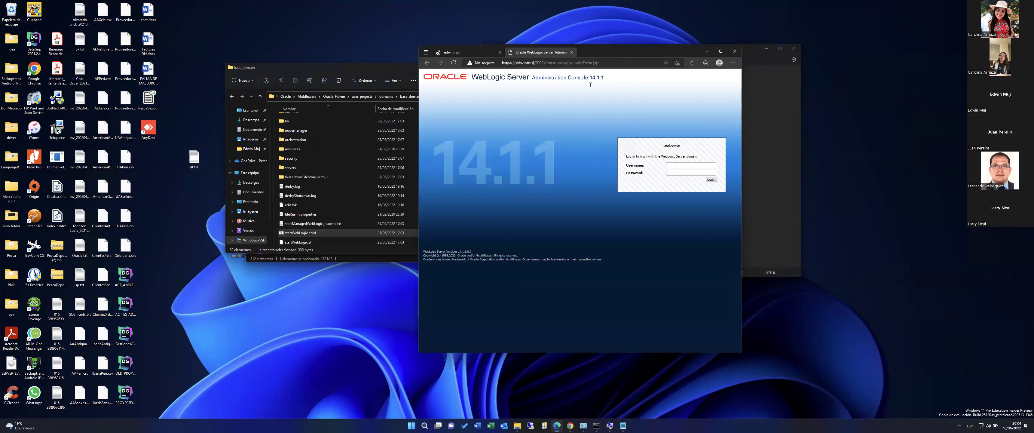
pyautogui.moveTo(605, 49); pyautogui.dragTo(409, 31)
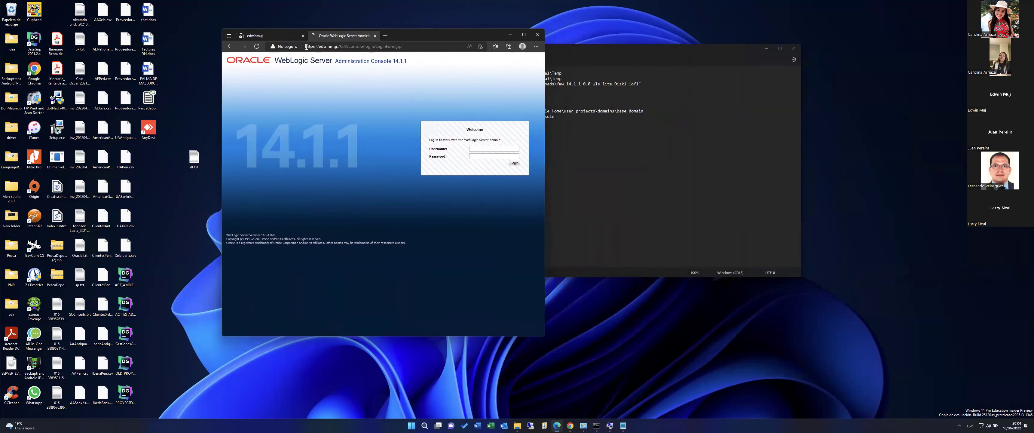
pyautogui.click(348, 46)
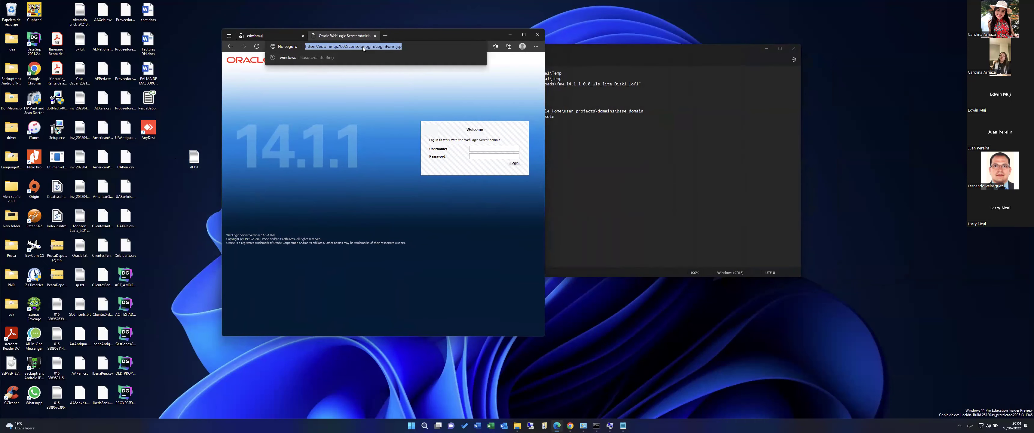
pyautogui.click(445, 127)
pyautogui.click(482, 147)
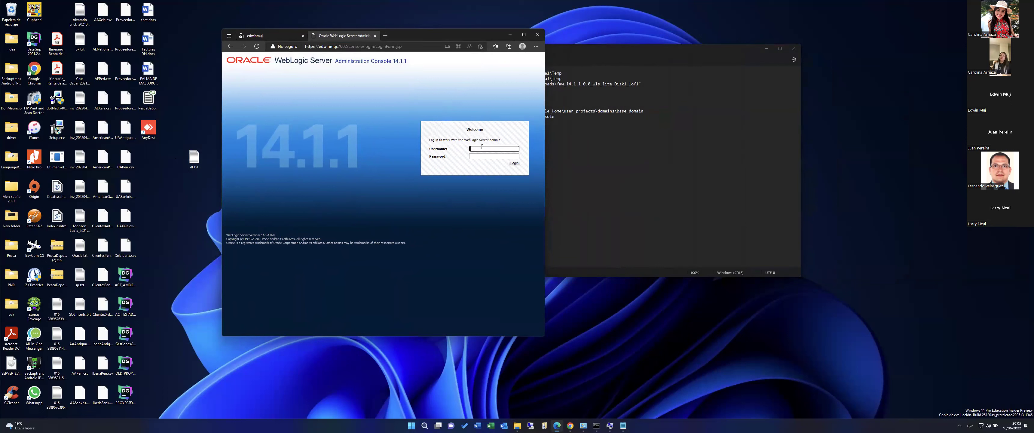
pyautogui.moveTo(434, 36); pyautogui.dragTo(365, 45)
# - Log in to the WebLogic Administration Console as weblogic, using the account password copied from the notes
pyautogui.doubleClick(498, 89)
pyautogui.hotkey('ctrl', 'c')
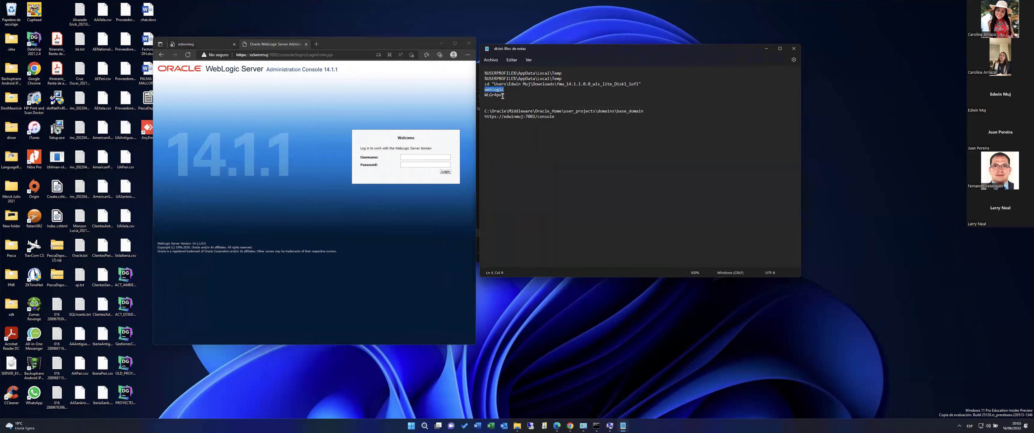
pyautogui.click(419, 158)
pyautogui.hotkey('ctrl', 'v')
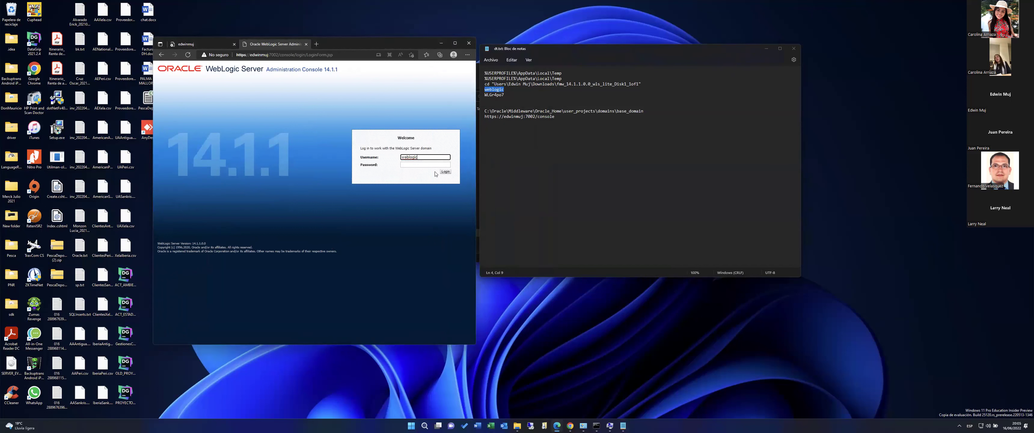
pyautogui.doubleClick(492, 96)
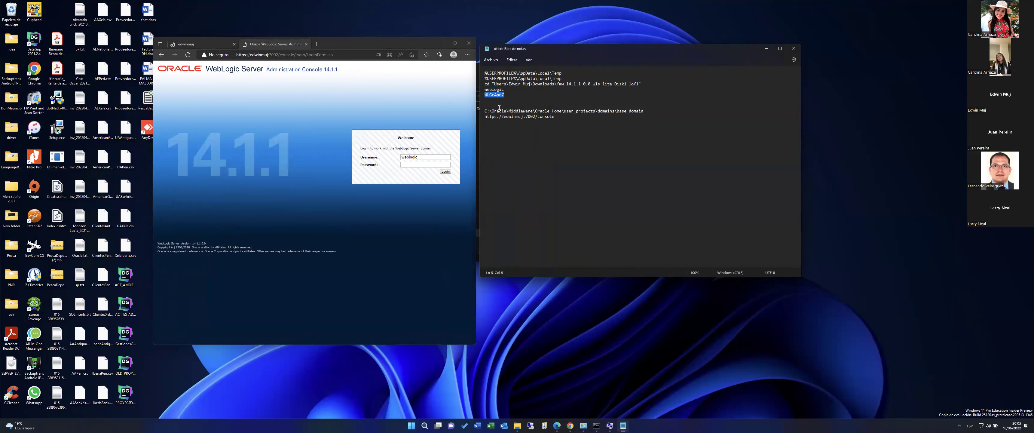
pyautogui.click(410, 164)
pyautogui.hotkey('ctrl', 'v')
pyautogui.press('Return')
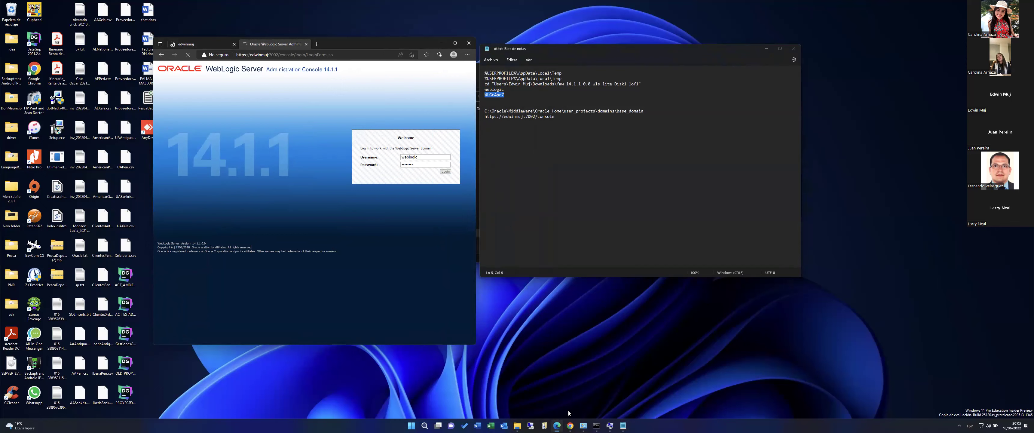
# - Bring up the command window running the WebLogic server and place it beside the console to review its log
pyautogui.click(597, 426)
pyautogui.moveTo(237, 100); pyautogui.dragTo(563, 157)
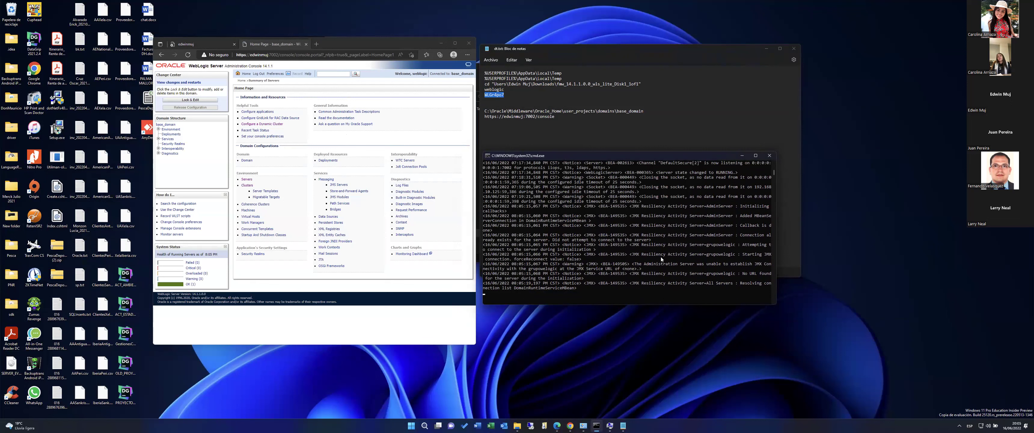
pyautogui.scroll(1, 661, 257)
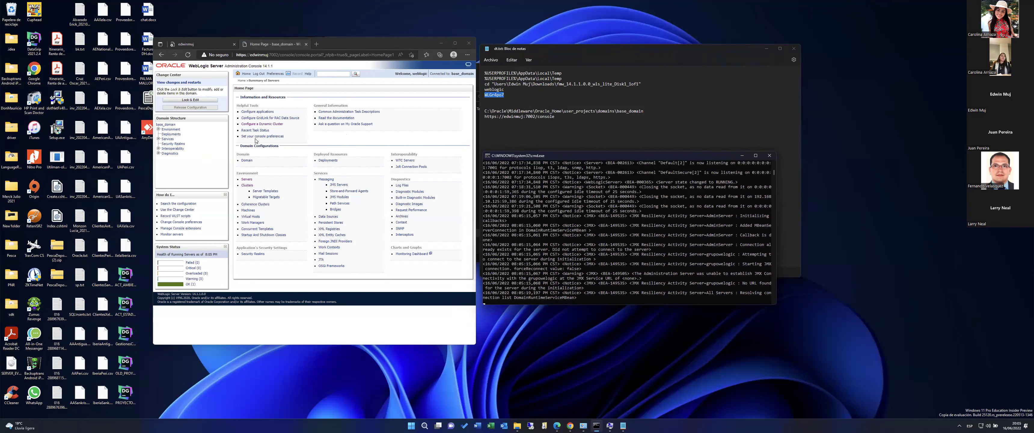
pyautogui.doubleClick(268, 65)
pyautogui.rightClick(268, 66)
pyautogui.click(294, 104)
pyautogui.click(431, 111)
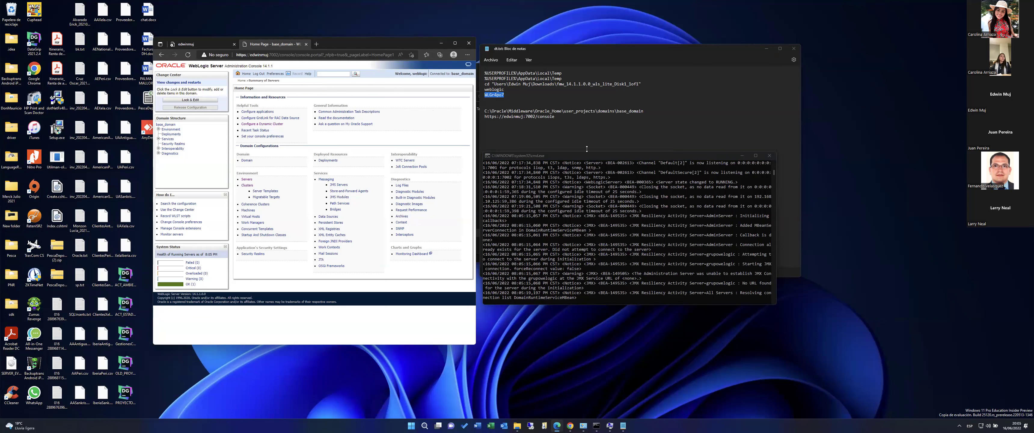
# - Move the server log window lower, clear of the notes text, and widen it slightly
pyautogui.moveTo(585, 154); pyautogui.dragTo(572, 172)
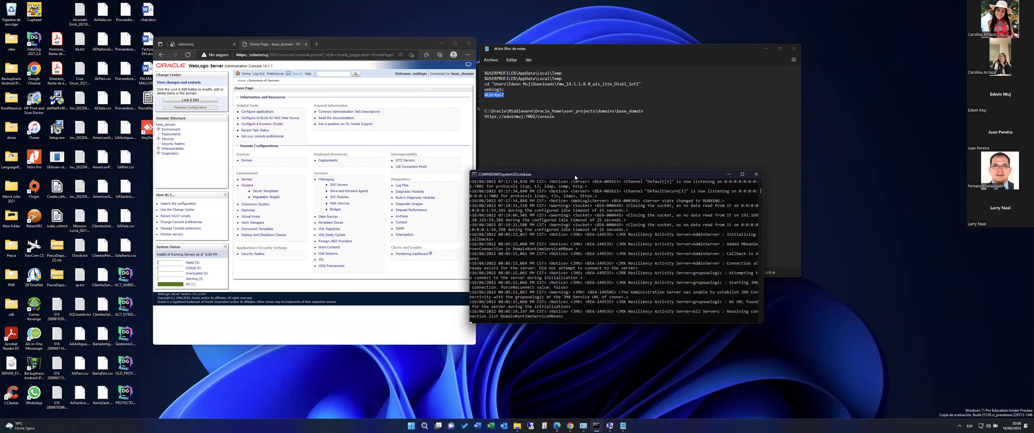
pyautogui.moveTo(585, 193); pyautogui.dragTo(592, 189)
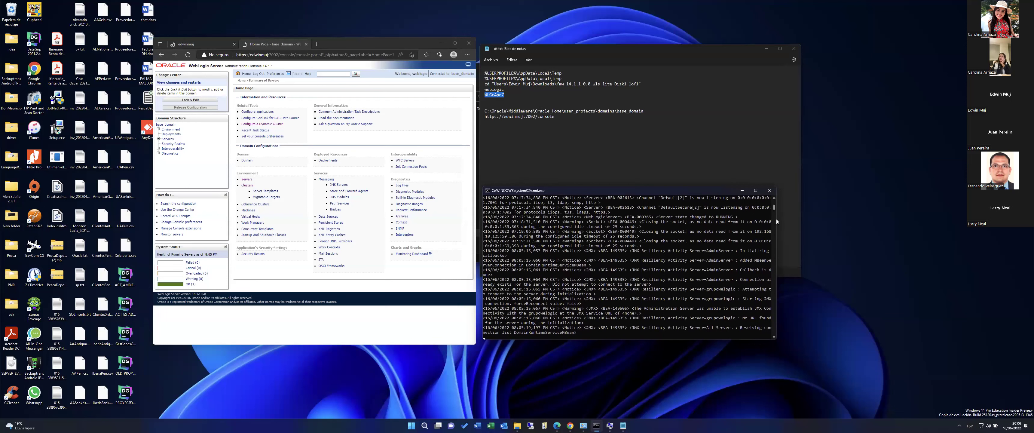
pyautogui.moveTo(778, 218); pyautogui.dragTo(798, 220)
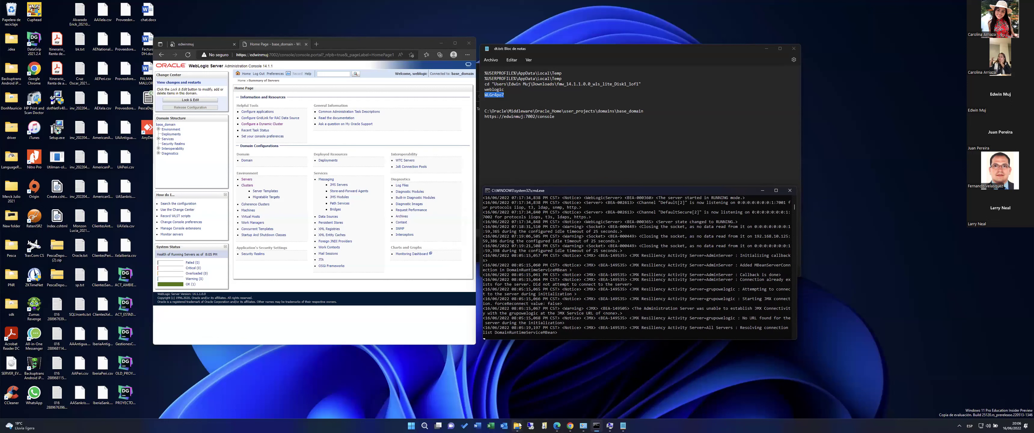
# - Switch to the File Explorer window showing Descargas and open the Oracle folder on the Windows-SSD (C:) drive
pyautogui.moveTo(518, 426)
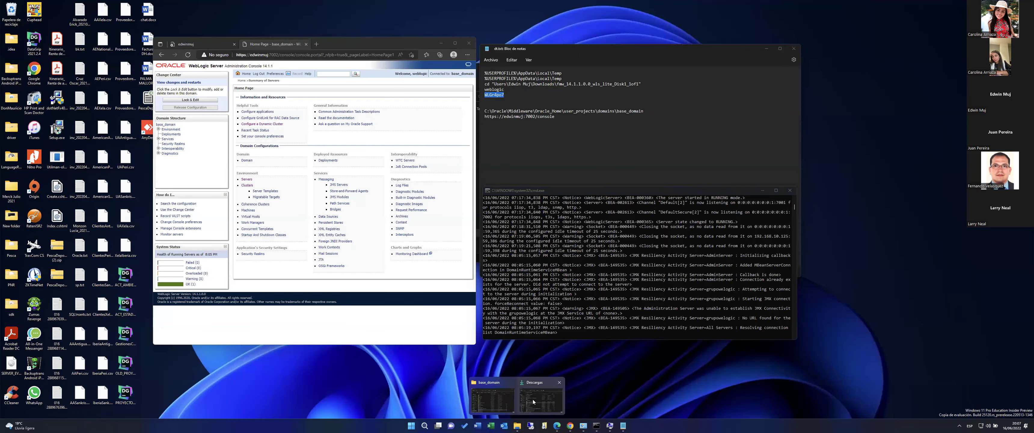
pyautogui.click(533, 400)
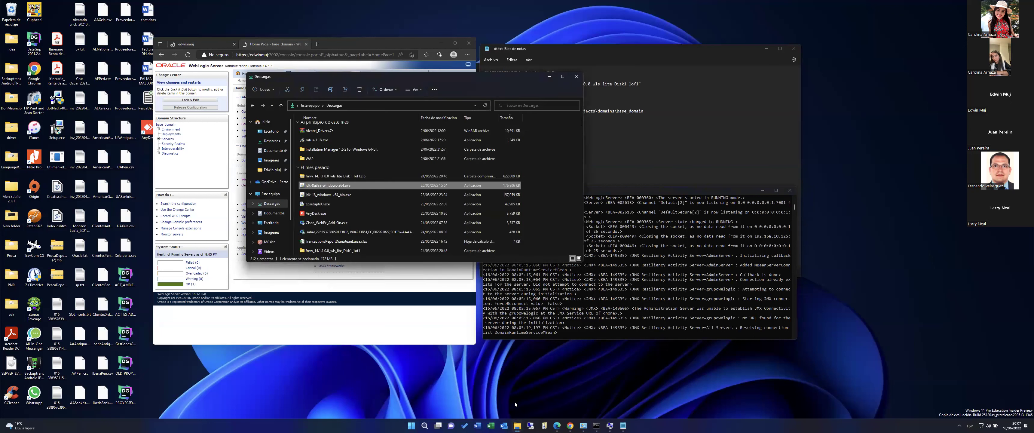
pyautogui.click(270, 194)
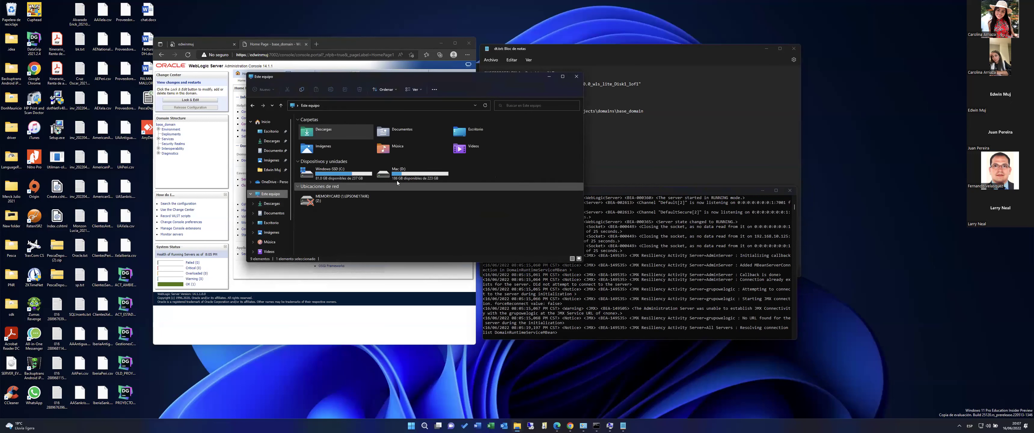
pyautogui.doubleClick(353, 176)
pyautogui.scroll(-5, 343, 198)
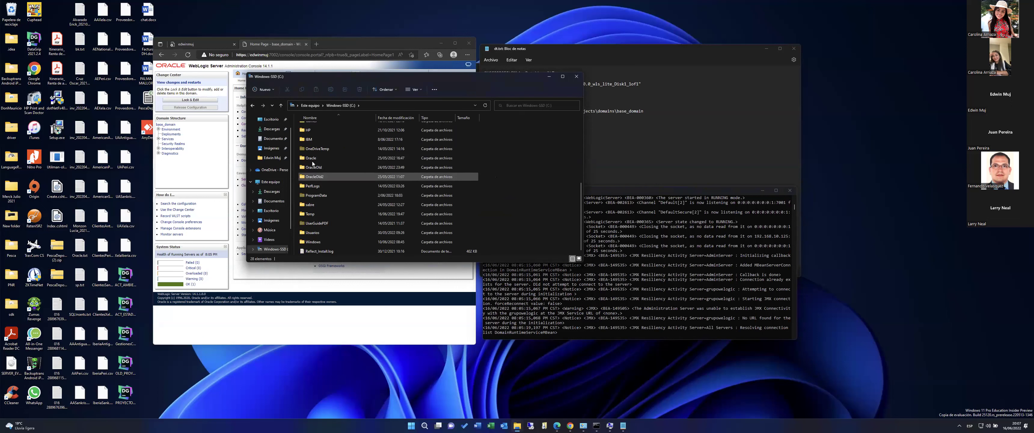
pyautogui.click(318, 168)
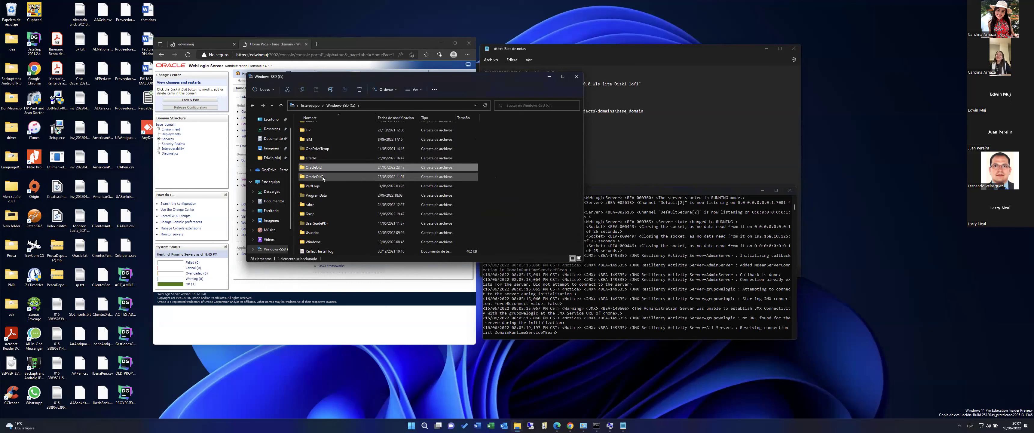
pyautogui.click(312, 160)
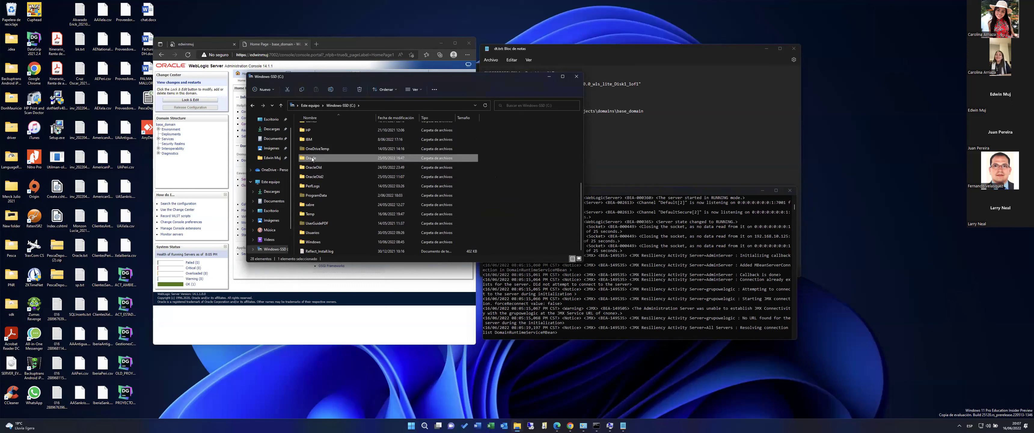
pyautogui.doubleClick(312, 159)
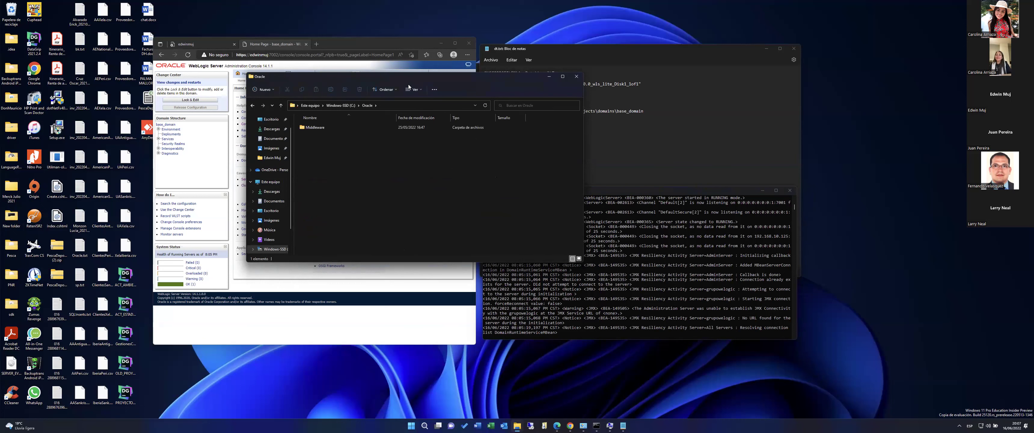
# - Move the Oracle folder window partly clear of the console and go into Middleware, Oracle_Home, user_projects
pyautogui.moveTo(385, 79); pyautogui.dragTo(507, 107)
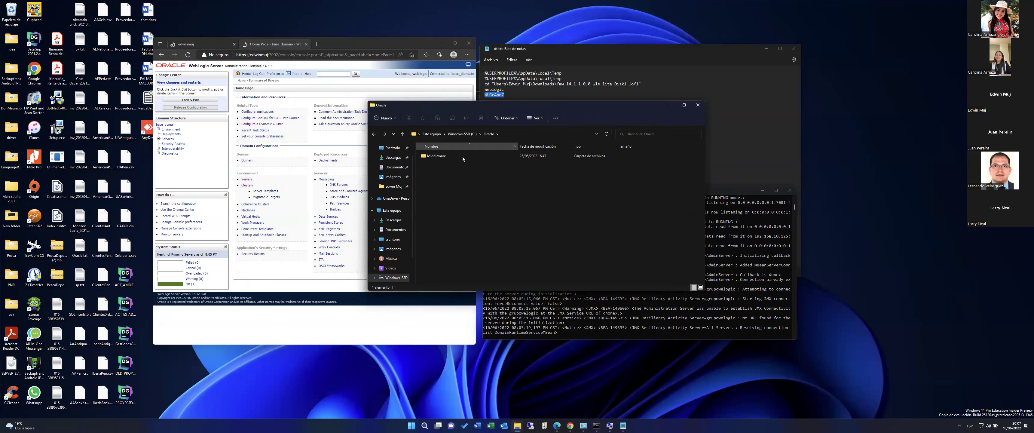
pyautogui.doubleClick(445, 156)
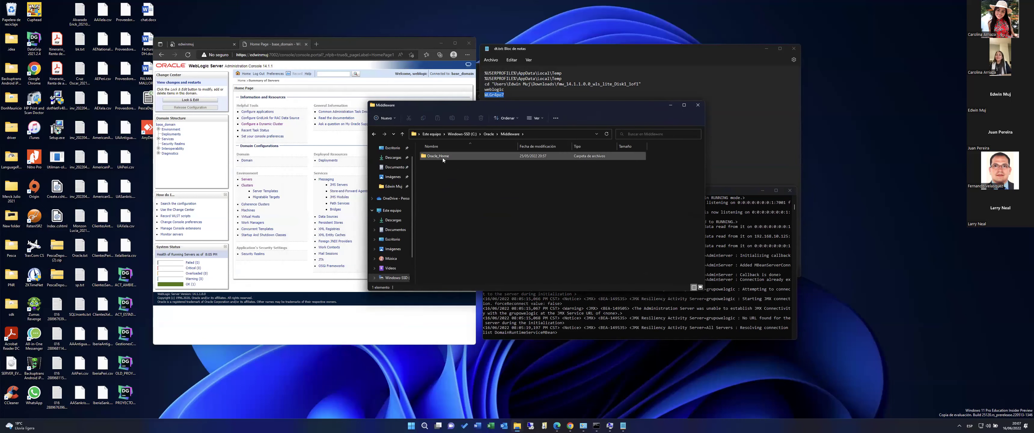
pyautogui.doubleClick(443, 156)
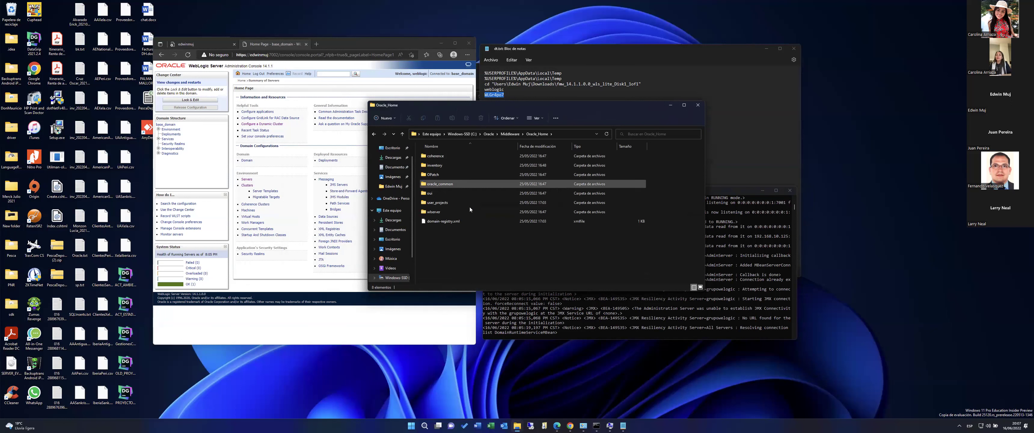
pyautogui.doubleClick(449, 203)
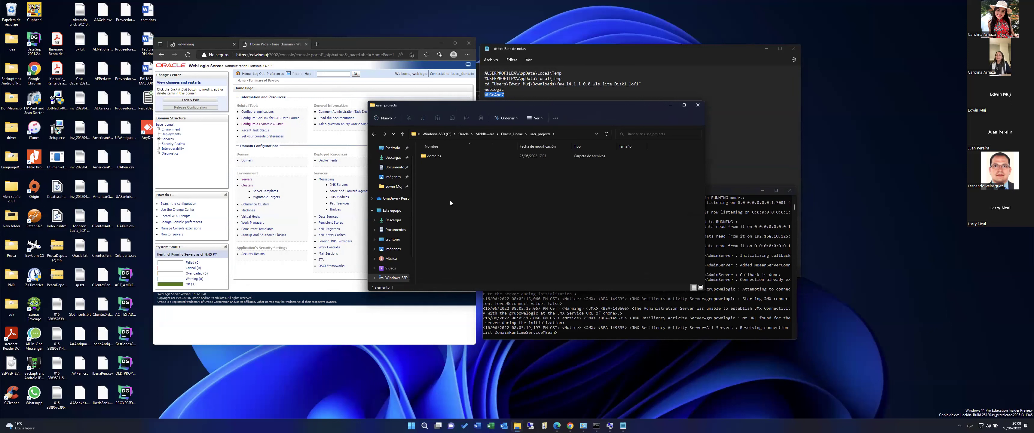
# - Open the domains folder inside user_projects and go into base_domain
pyautogui.click(436, 157)
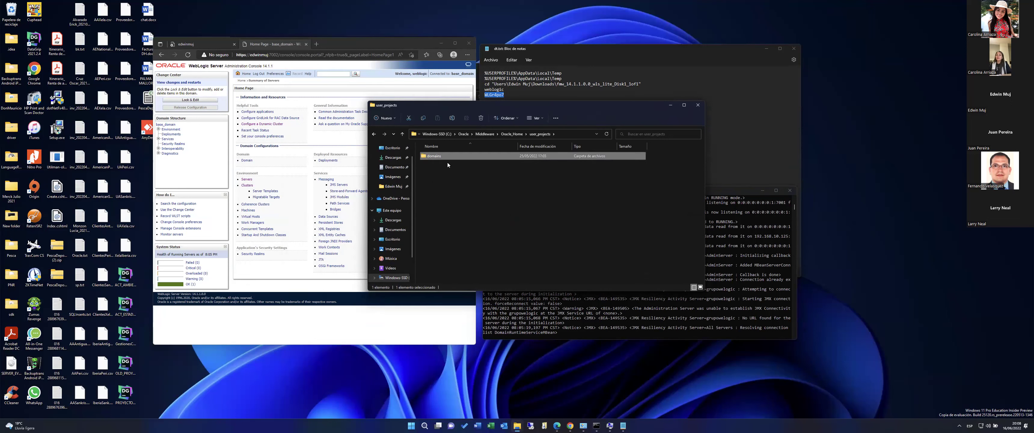
pyautogui.doubleClick(437, 159)
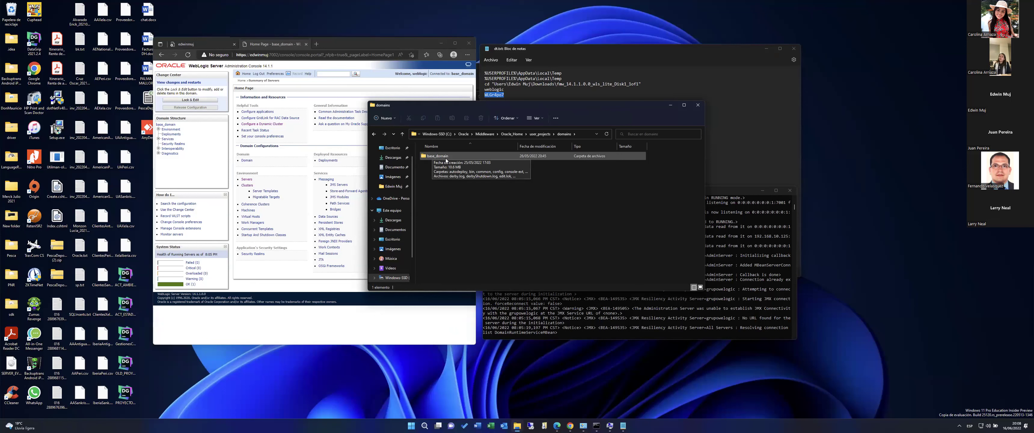
pyautogui.click(438, 158)
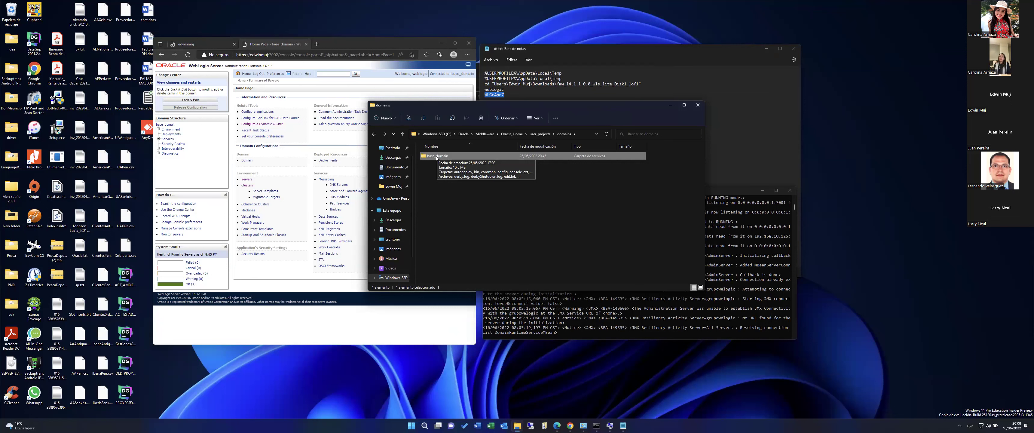
pyautogui.doubleClick(436, 157)
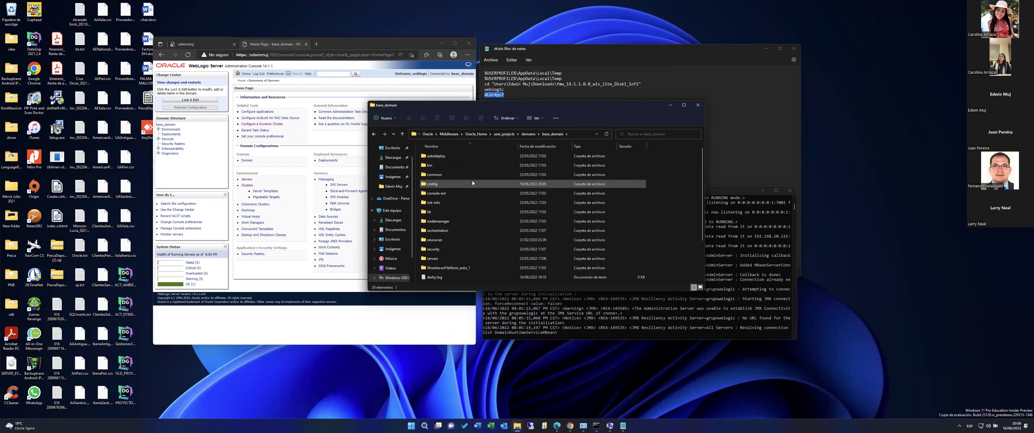
# - Open the bin folder of base_domain and review its domain scripts
pyautogui.moveTo(472, 180)
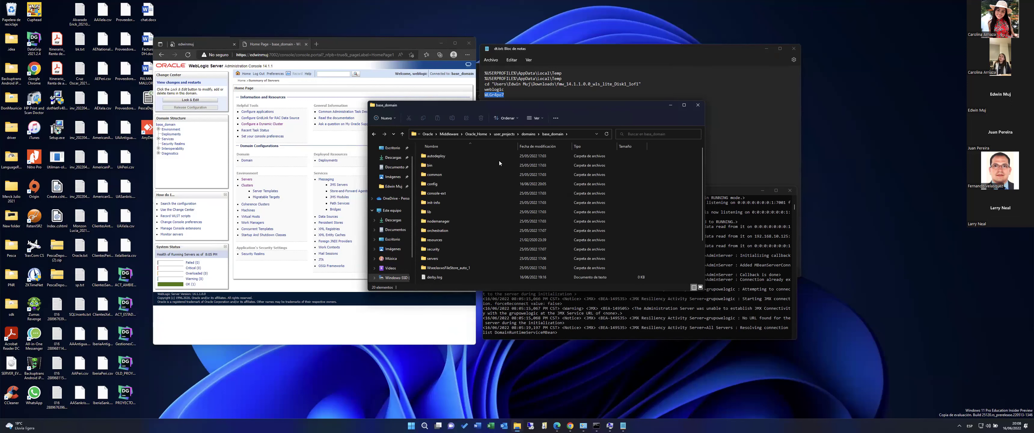
pyautogui.doubleClick(435, 169)
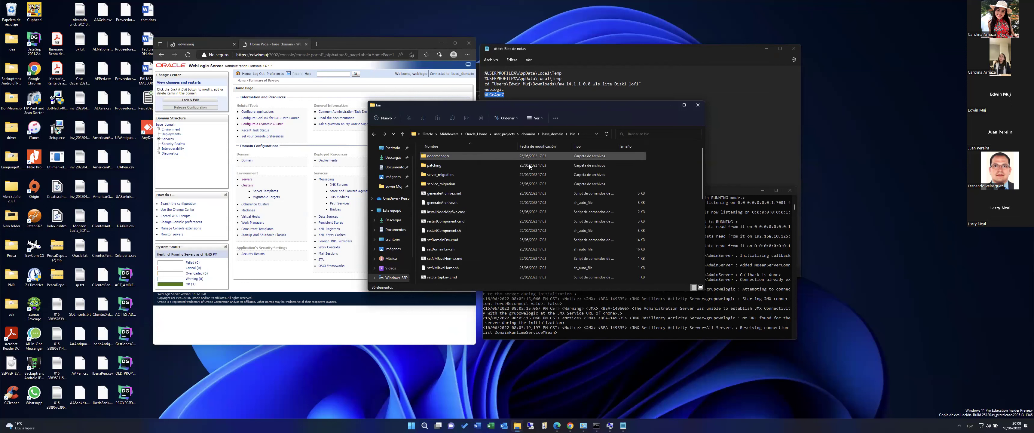
pyautogui.scroll(-1, 511, 215)
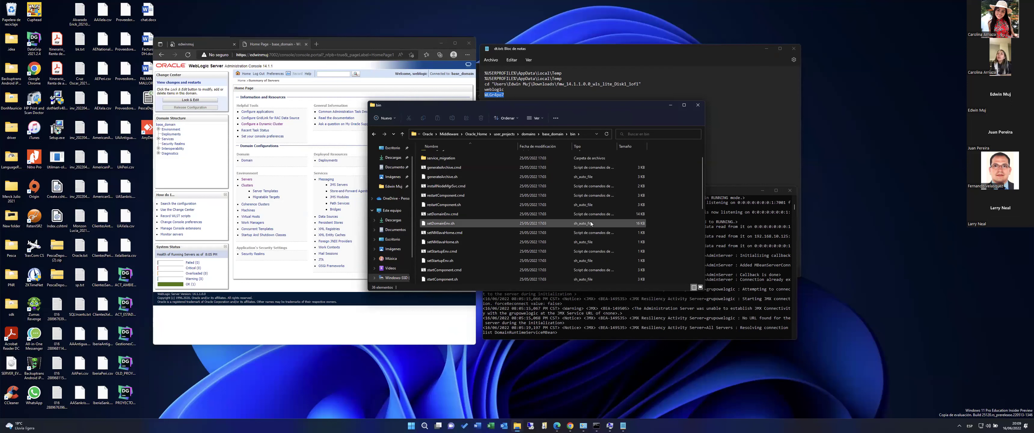
pyautogui.scroll(-1, 583, 225)
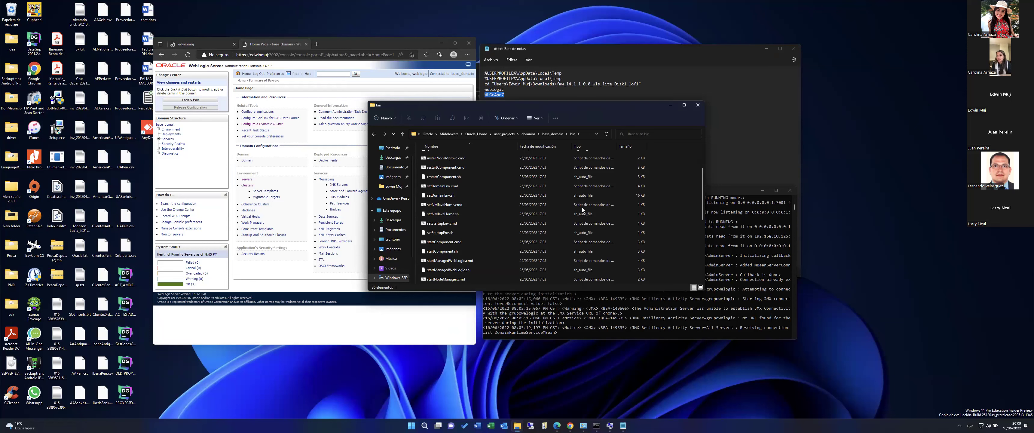
# - Move the bin folder window clear of the console and bring up the other folder window showing base_domain
pyautogui.moveTo(404, 104); pyautogui.dragTo(532, 94)
pyautogui.moveTo(518, 425)
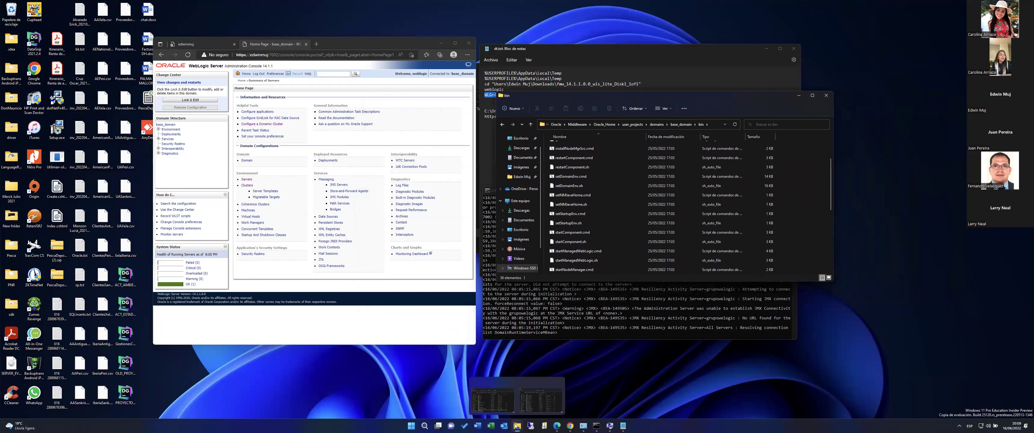
pyautogui.click(482, 397)
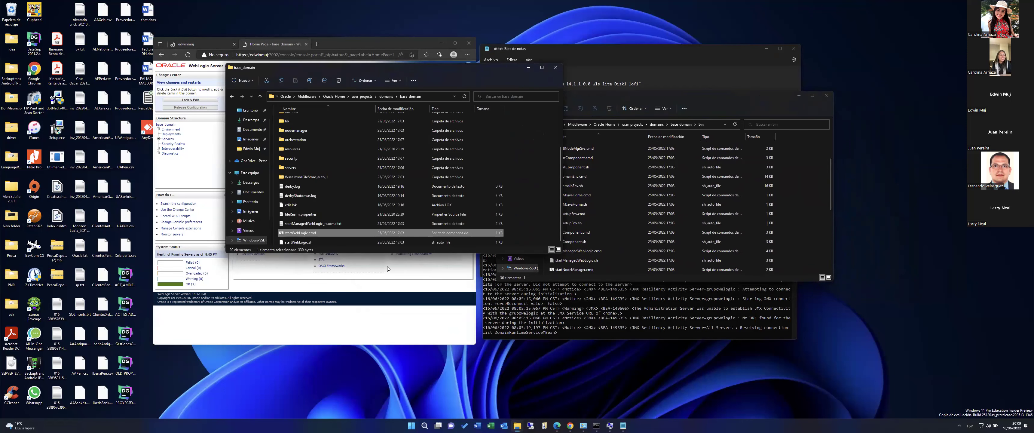
# - Open a new File Explorer window, place it over the base_domain window and show the Descargas folder
pyautogui.press('super+e')
pyautogui.moveTo(600, 104); pyautogui.dragTo(342, 111)
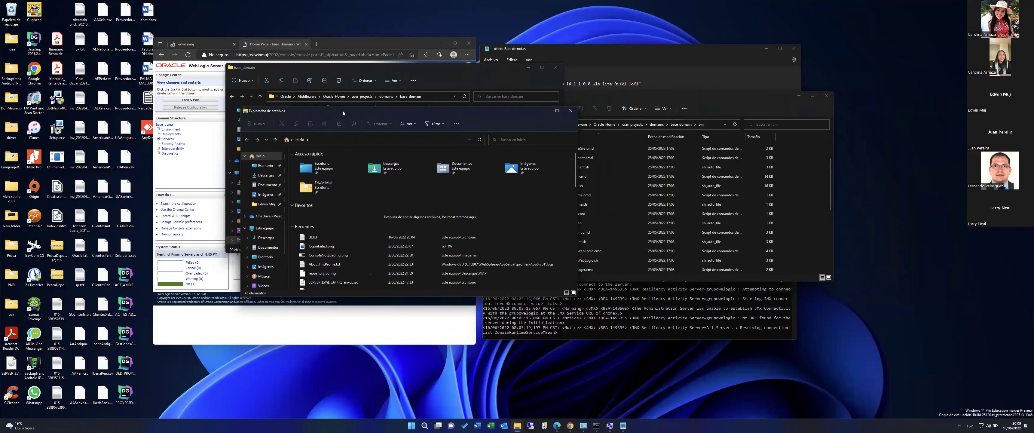
pyautogui.click(273, 174)
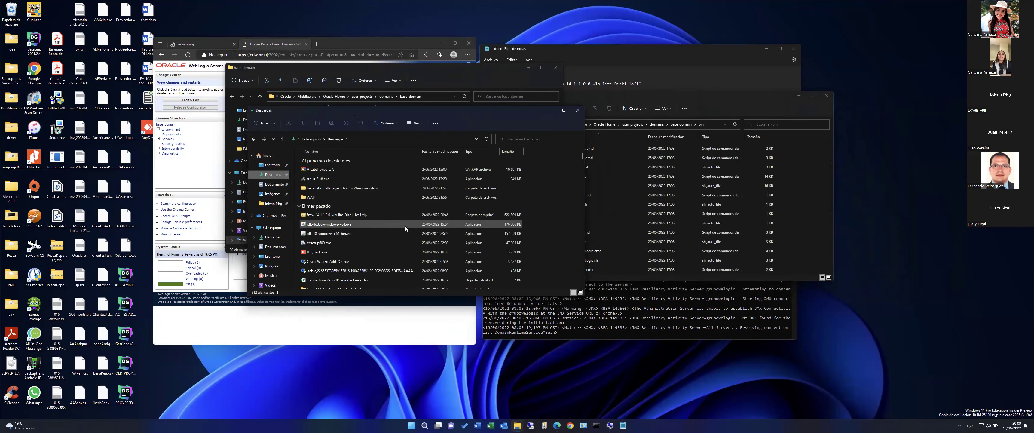
# - Open fmw_14.1.1.0.0_wls_lite_Disk1_1of1.zip to examine the installer jar inside, and shift its window slightly aside
pyautogui.click(406, 215)
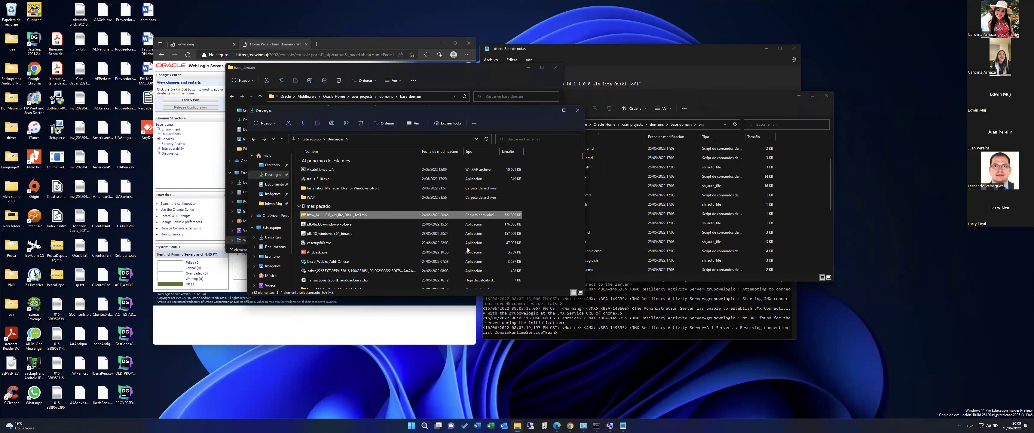
pyautogui.doubleClick(382, 215)
pyautogui.click(334, 161)
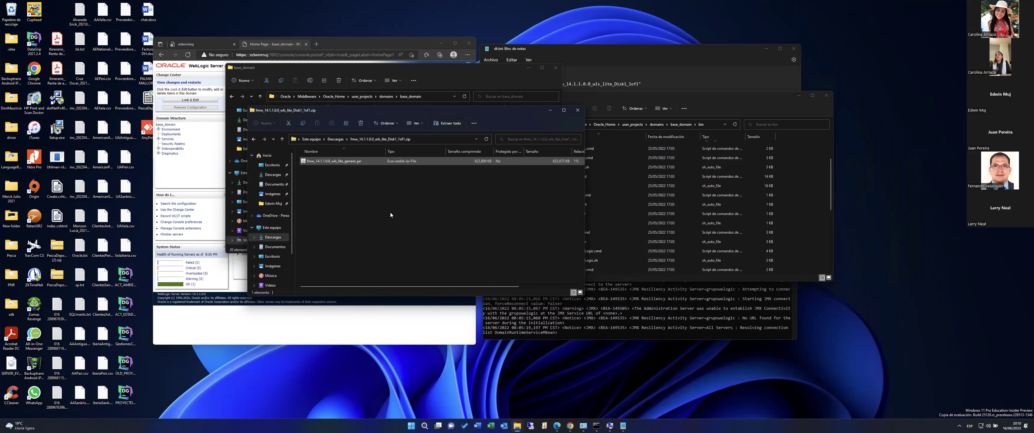
pyautogui.click(321, 164)
pyautogui.moveTo(400, 109); pyautogui.dragTo(452, 117)
pyautogui.click(441, 221)
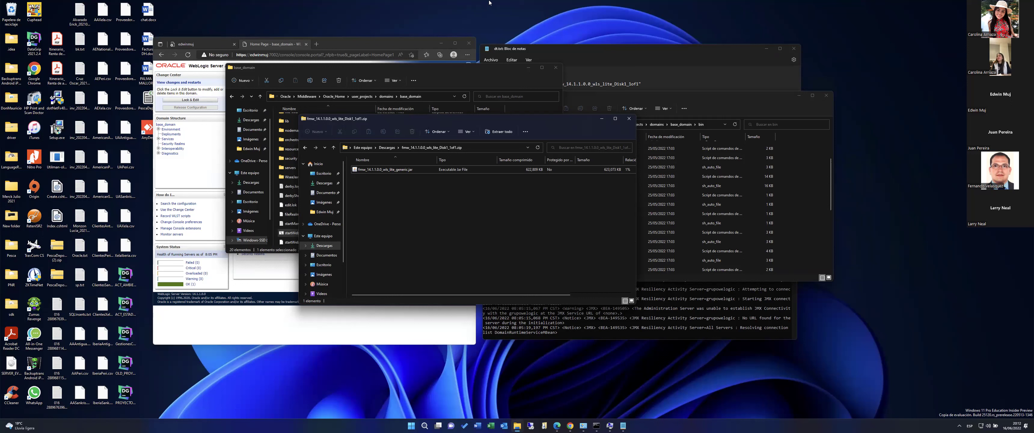
pyautogui.moveTo(484, 19)
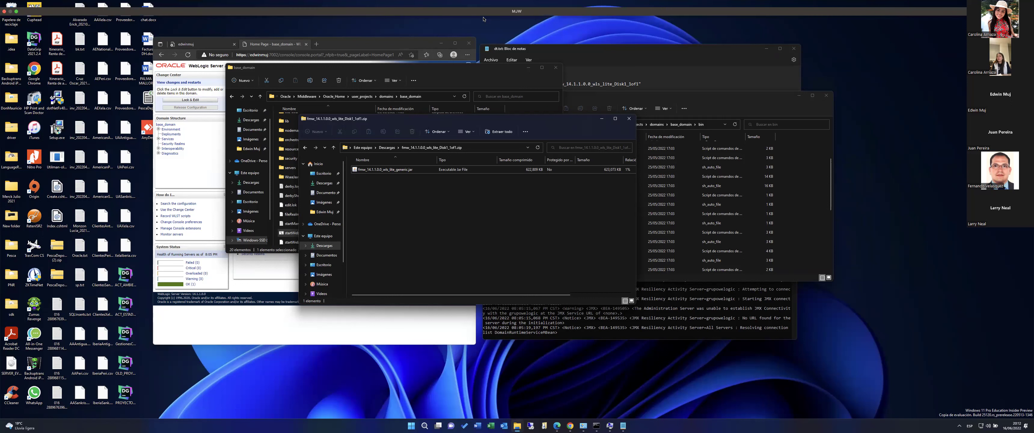